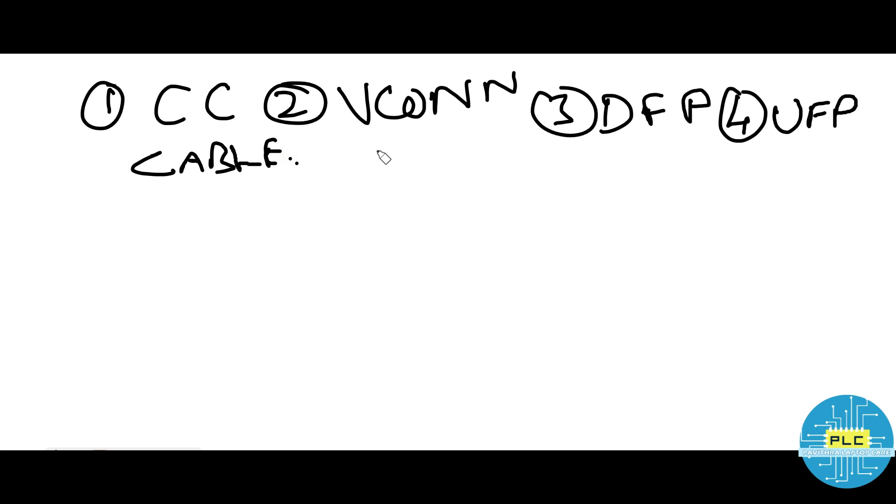
- Handwrite "PD IC" below the VCONN heading and underline the letters PD
drag(428, 147, 428, 174)
drag(362, 196, 481, 189)
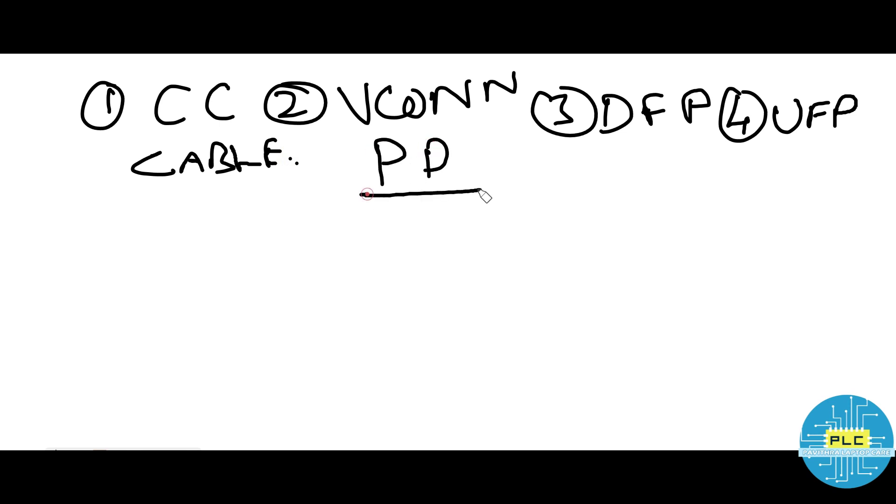
mouse_move(426, 170)
mouse_down()
mouse_move(441, 145)
mouse_move(428, 162)
mouse_move(448, 174)
mouse_move(499, 155)
mouse_up()
drag(490, 156, 490, 171)
mouse_move(476, 173)
mouse_down()
mouse_move(499, 174)
mouse_move(529, 175)
mouse_up()
- Frame the "PD IC" note with an outer outline and an inner box, and underline the text inside
mouse_move(366, 217)
mouse_down()
mouse_move(606, 214)
mouse_move(584, 159)
mouse_move(489, 129)
mouse_move(346, 145)
mouse_move(325, 175)
mouse_move(328, 221)
mouse_move(610, 214)
mouse_up()
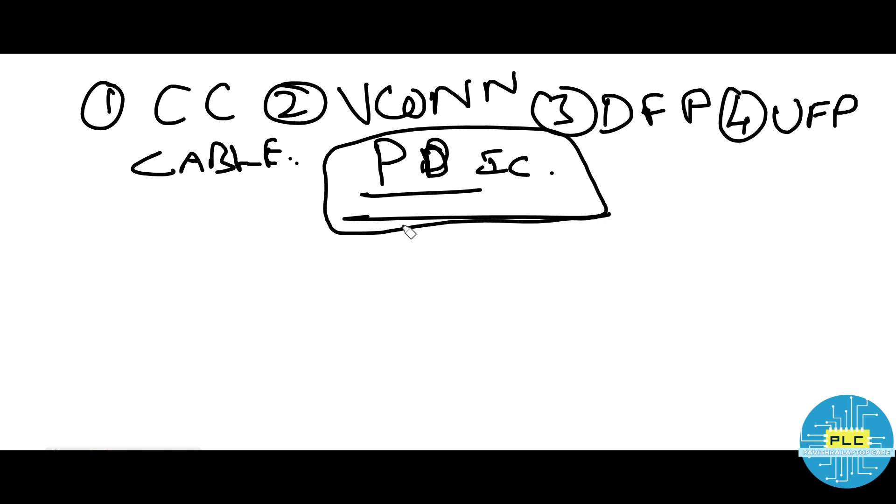
click(512, 195)
mouse_move(358, 219)
mouse_down()
mouse_move(336, 240)
mouse_move(406, 224)
mouse_up()
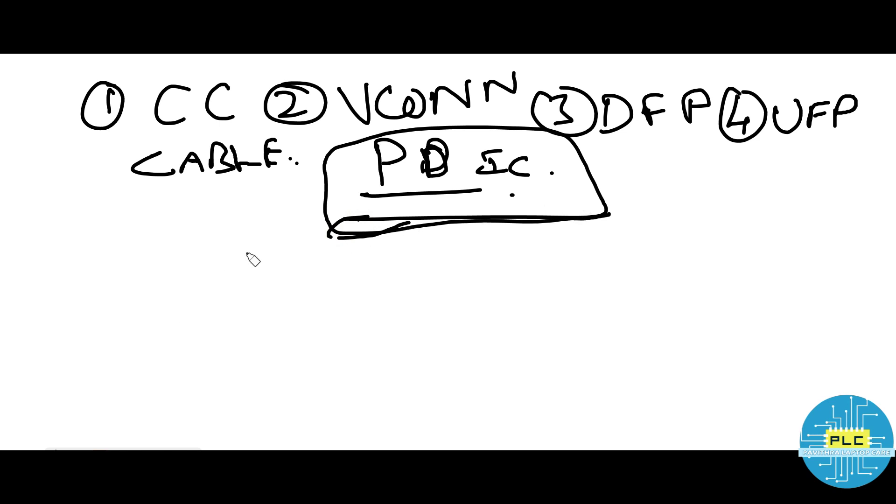
mouse_move(379, 198)
mouse_down()
mouse_move(554, 193)
mouse_move(557, 144)
mouse_move(343, 145)
mouse_move(349, 191)
mouse_move(421, 197)
mouse_move(460, 187)
mouse_up()
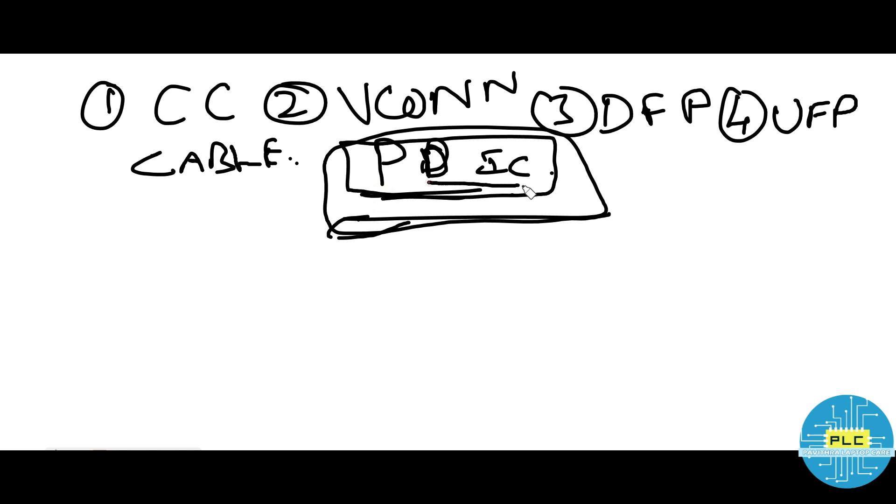
drag(357, 185, 535, 185)
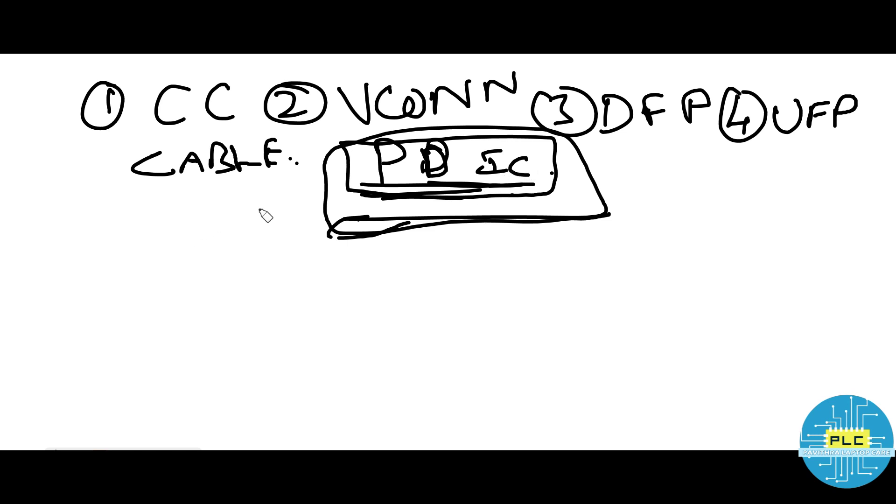
- Handwrite "BIOS EDITING +" below the framed PD IC note, underline it, and draw a downward arrow from the PD IC box
click(175, 255)
drag(173, 244, 180, 288)
drag(176, 245, 173, 282)
drag(200, 255, 202, 283)
mouse_move(217, 252)
mouse_down()
mouse_move(255, 254)
mouse_move(264, 280)
mouse_up()
drag(299, 250, 324, 245)
mouse_move(306, 282)
mouse_down()
mouse_move(304, 259)
mouse_move(322, 263)
mouse_up()
drag(306, 281, 327, 278)
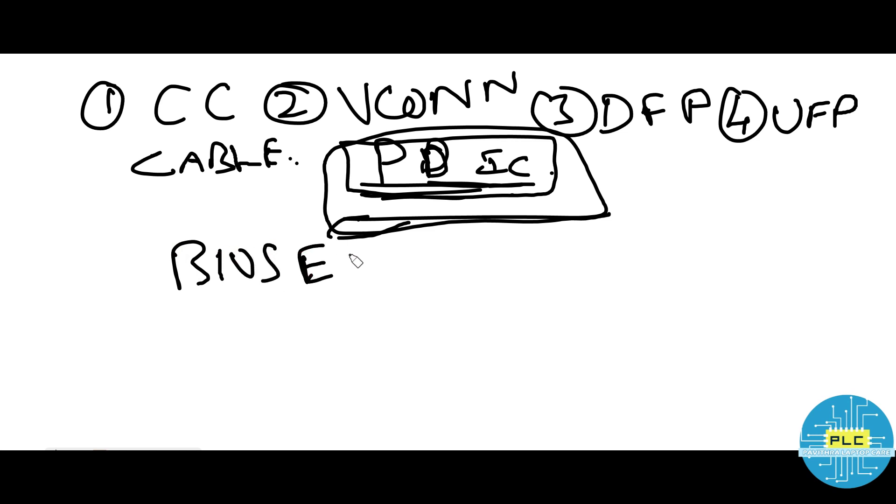
drag(343, 247, 344, 280)
drag(345, 249, 347, 280)
drag(383, 252, 385, 276)
mouse_move(403, 252)
mouse_down()
mouse_move(422, 254)
mouse_move(410, 273)
mouse_up()
mouse_move(435, 270)
mouse_down()
mouse_move(434, 246)
mouse_move(525, 254)
mouse_move(528, 267)
mouse_up()
mouse_move(545, 241)
mouse_down()
mouse_move(547, 260)
mouse_move(555, 254)
mouse_up()
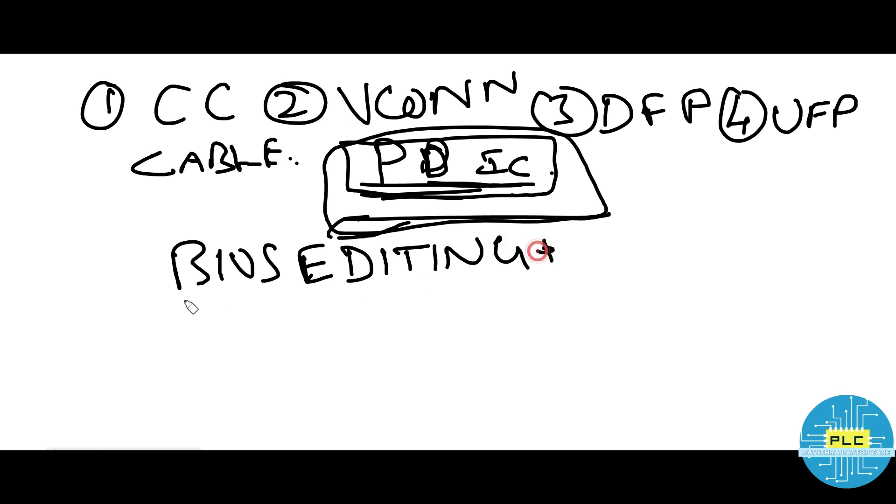
drag(158, 300, 552, 281)
mouse_move(536, 172)
mouse_down()
mouse_move(605, 223)
mouse_move(588, 252)
mouse_move(630, 243)
mouse_up()
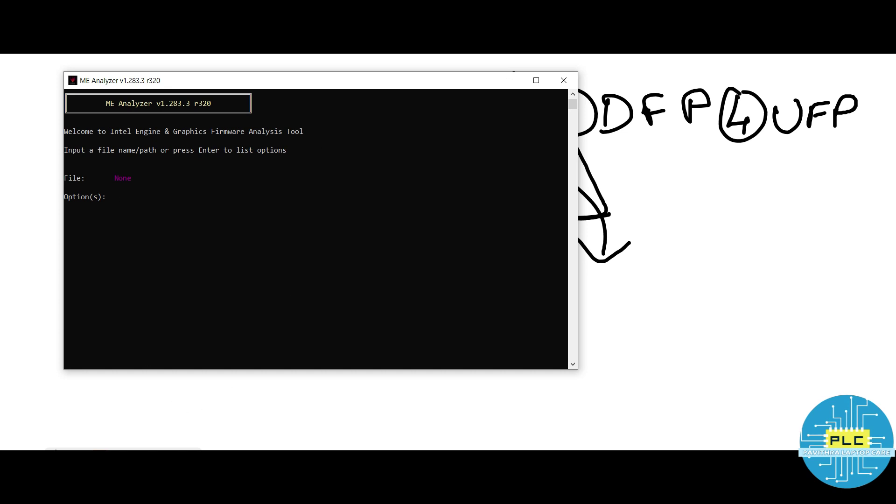
- Bring up the File Explorer window showing New folder and place it beside the ME Analyzer window
click(264, 490)
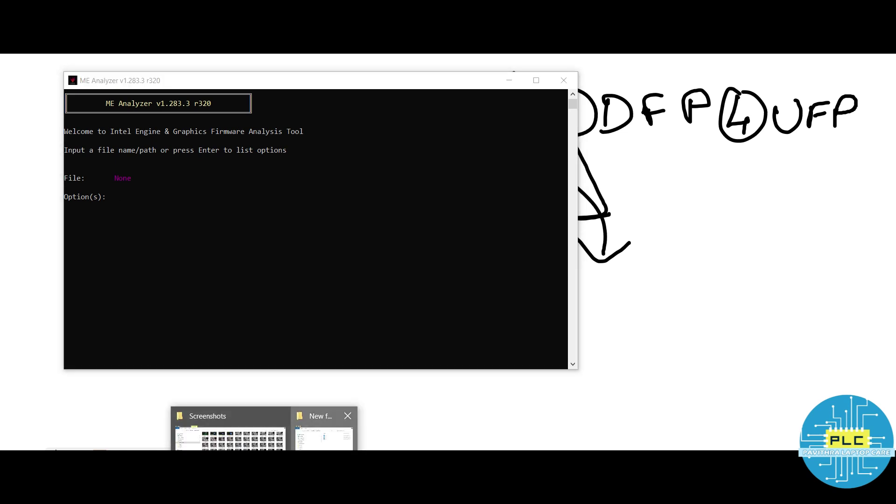
click(324, 436)
drag(233, 38, 809, 52)
- Load 11.bin from New folder into ME Analyzer, run the analysis, and view its firmware report from the beginning
click(804, 126)
drag(812, 125, 326, 233)
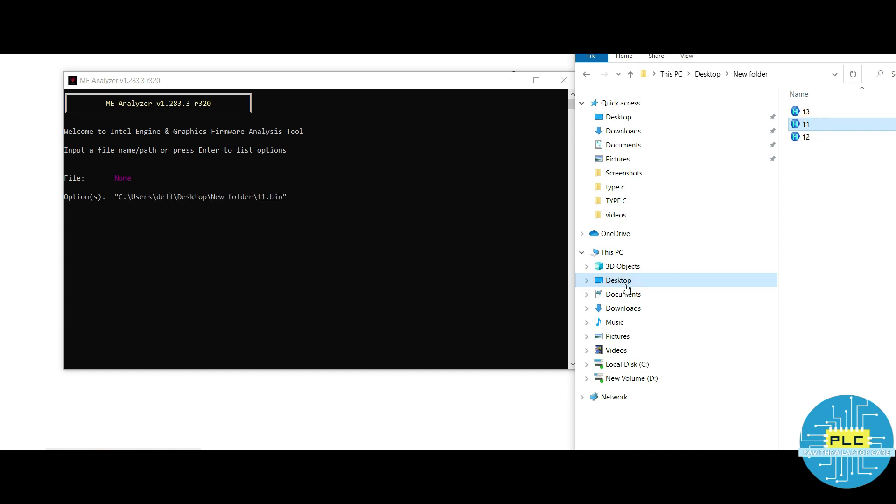
click(426, 387)
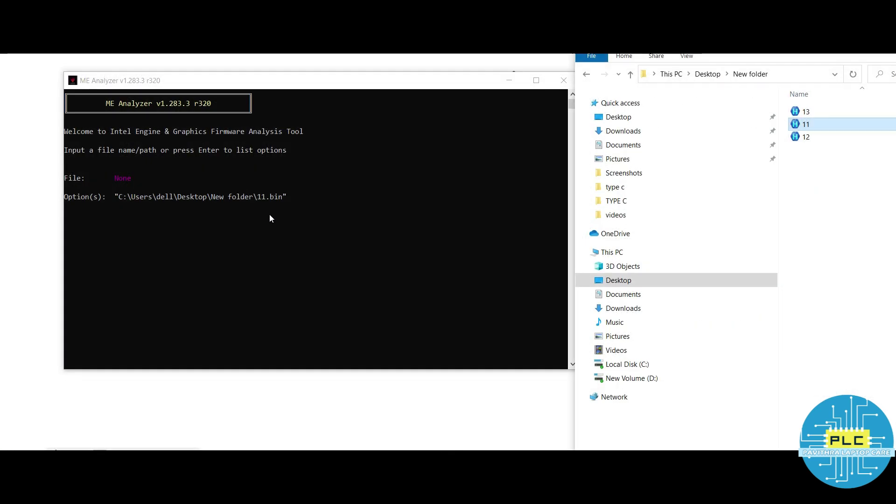
click(270, 219)
key(Return)
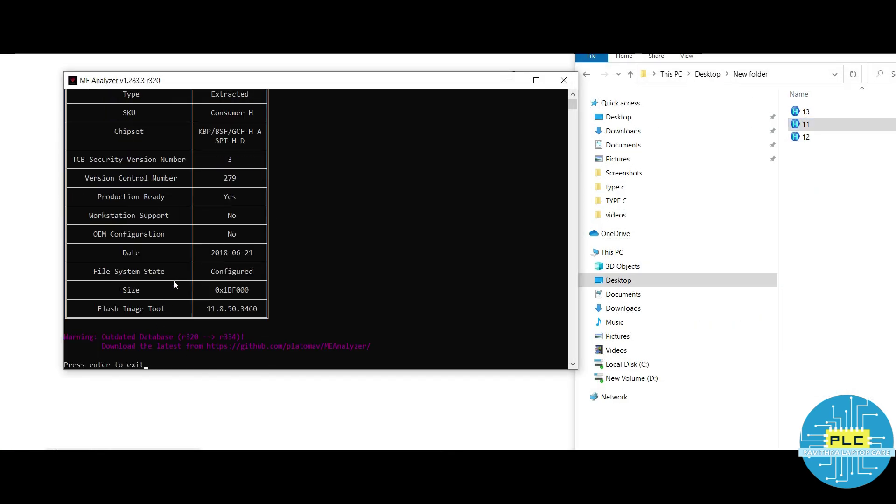
scroll(200, 255, up, 4)
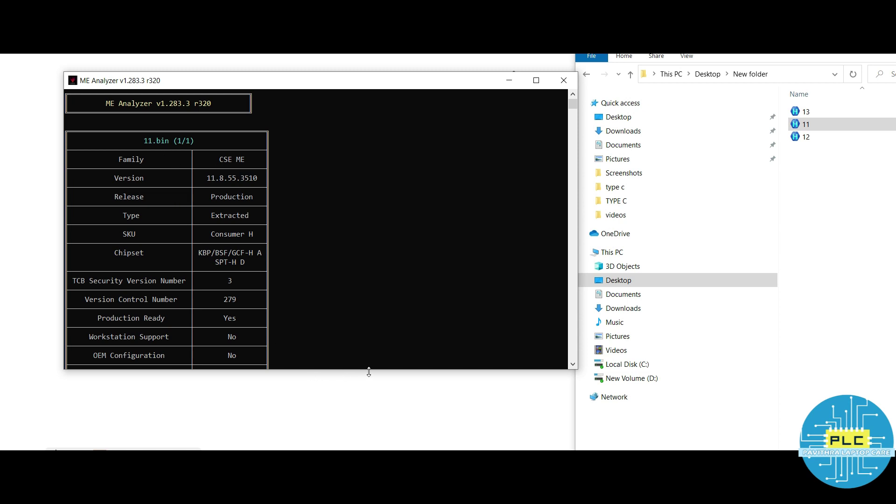
drag(373, 369, 384, 450)
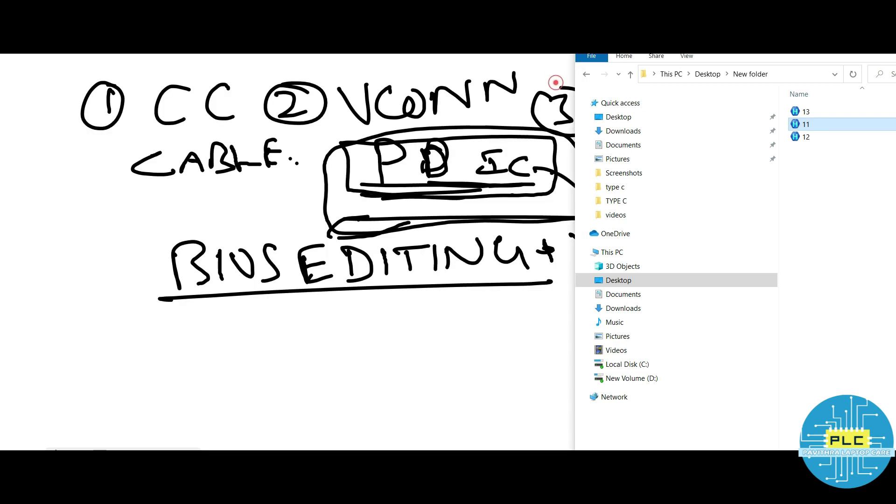
- Close the 11.bin report, start a new ME Analyzer session, and analyze 12.bin from New folder
click(556, 81)
key(Return)
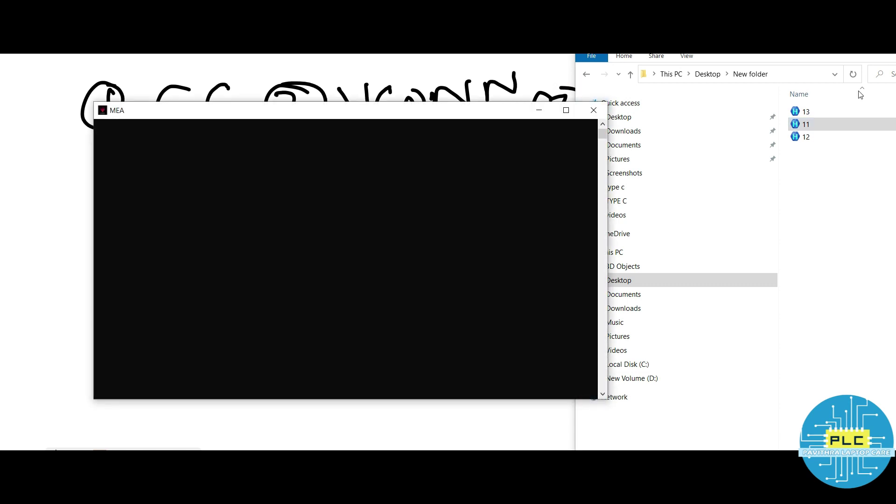
drag(806, 137, 423, 277)
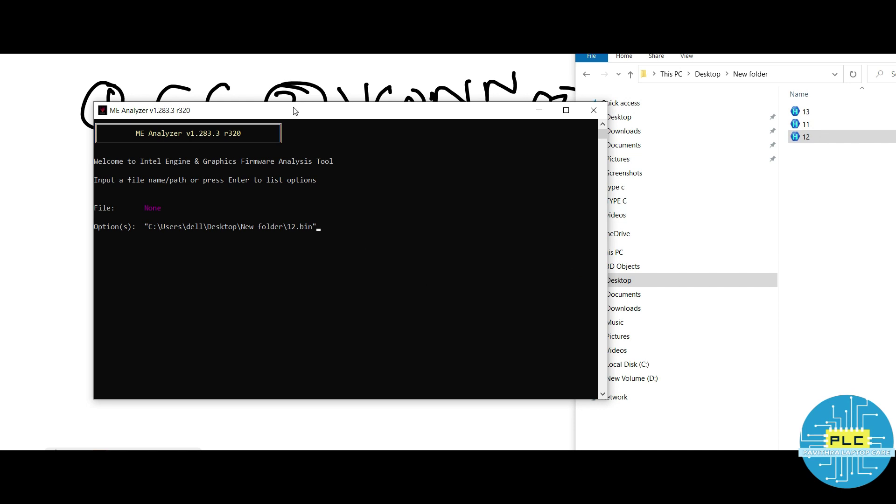
click(324, 117)
key(Return)
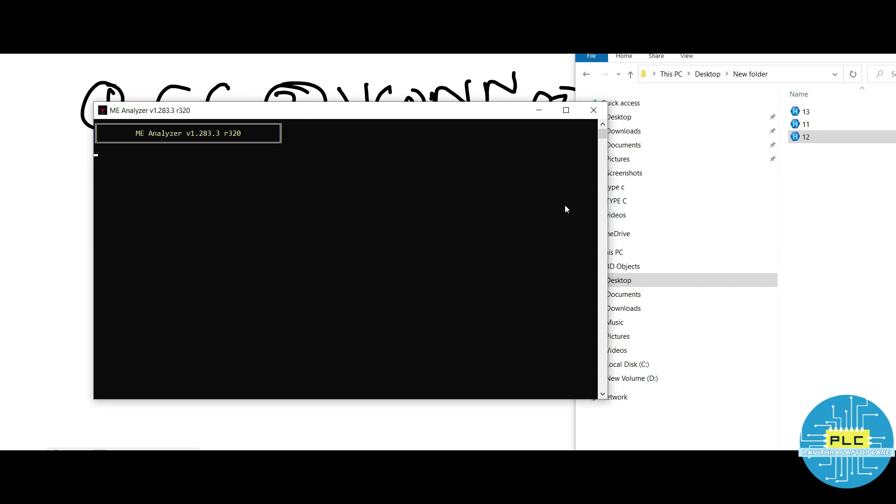
- Review the 12.bin report, including its Power Management Controller section, and close the ME Analyzer window
scroll(208, 262, up, 12)
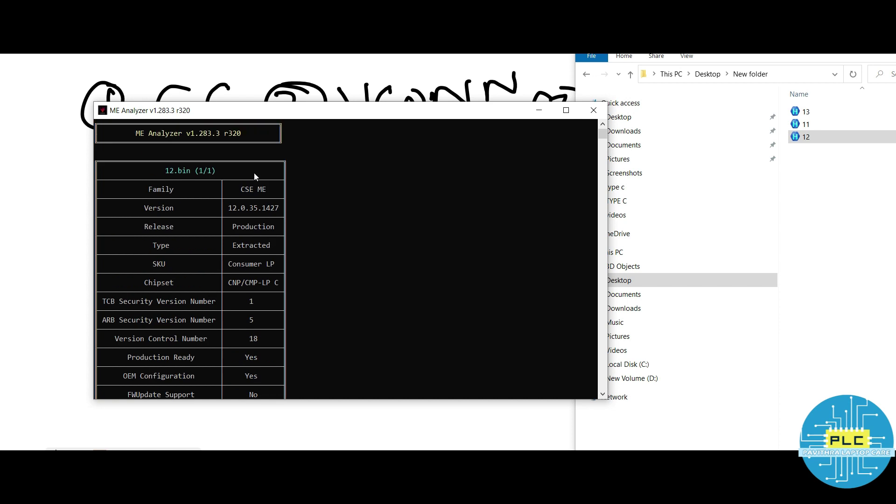
scroll(193, 181, down, 8)
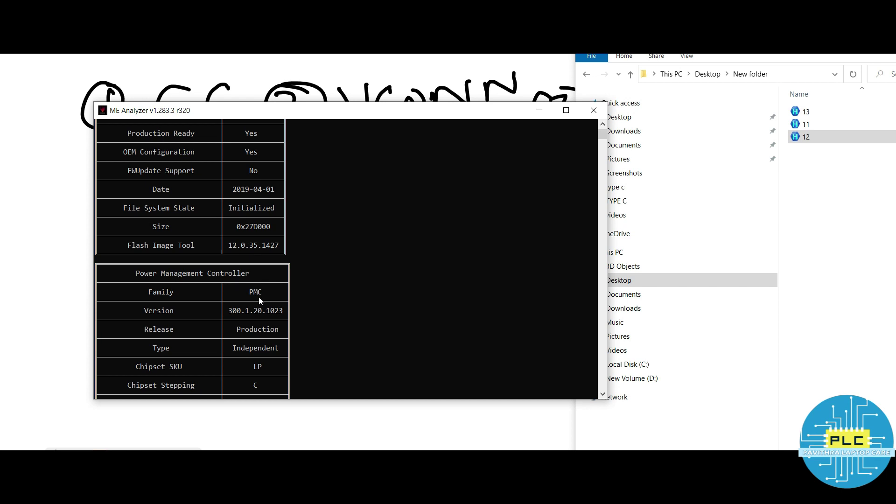
scroll(248, 296, down, 11)
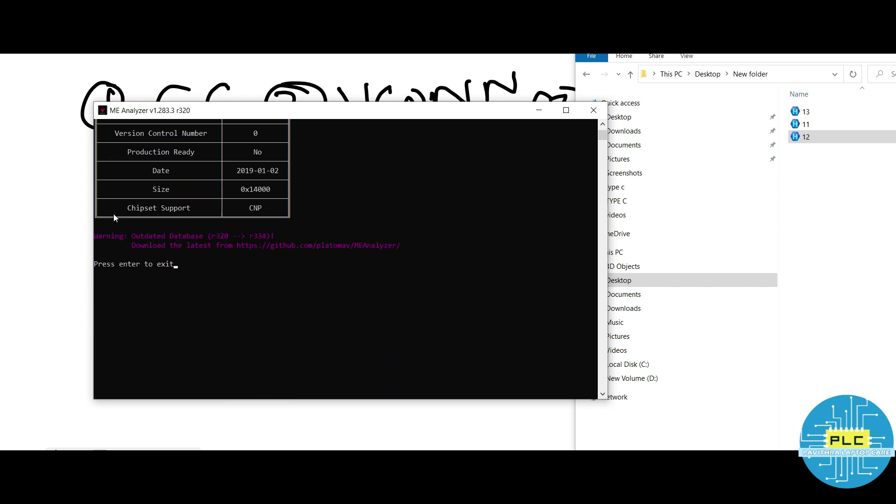
scroll(247, 283, up, 9)
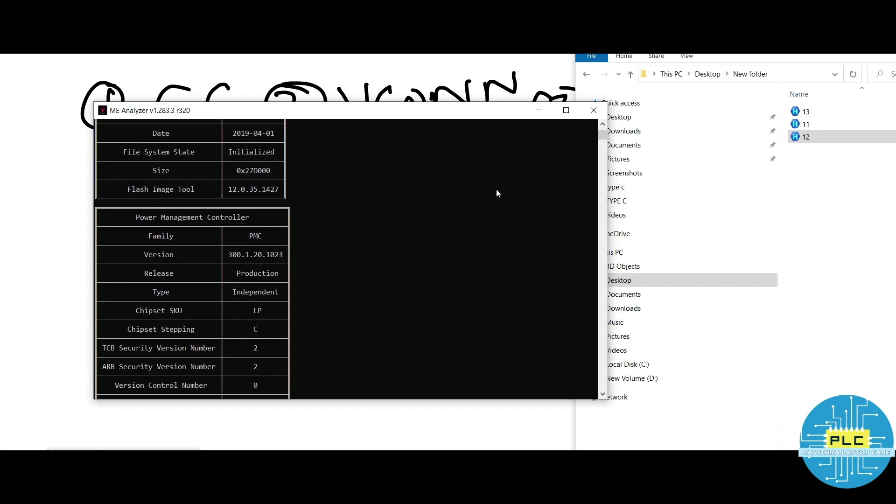
click(593, 110)
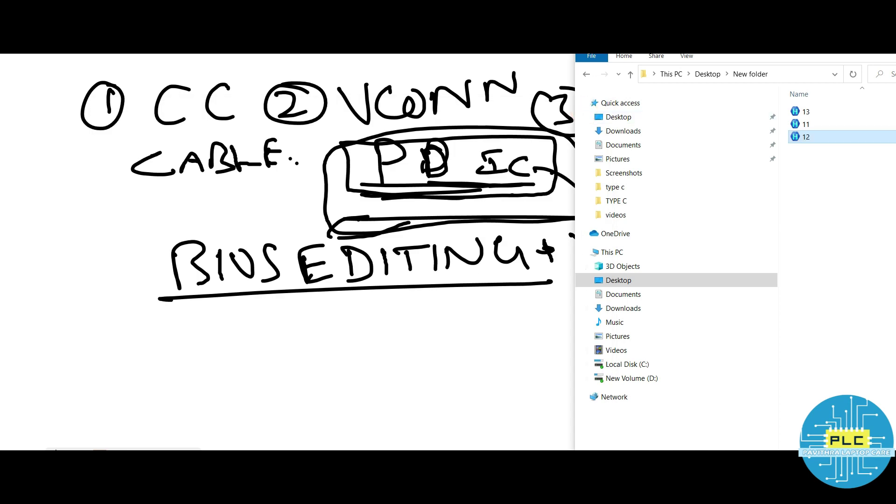
- Start another ME Analyzer session, load 13.bin from New folder, and run the analysis
double_click(821, 137)
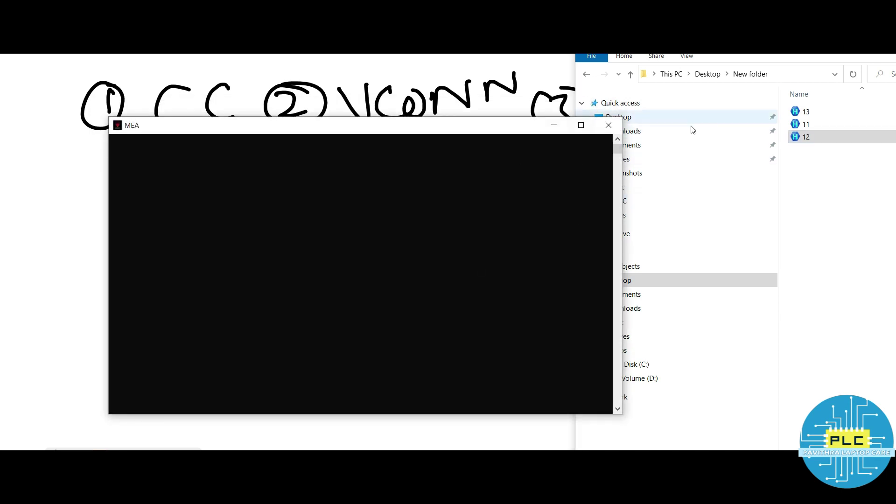
click(814, 114)
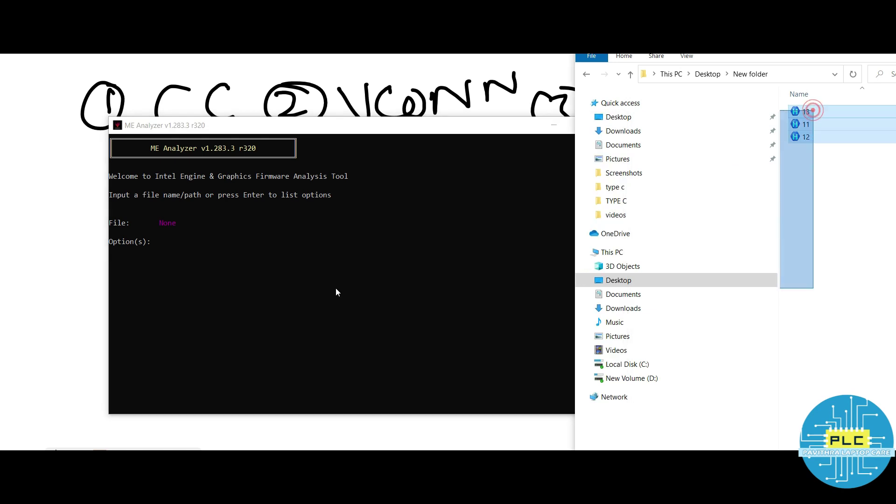
click(826, 226)
drag(784, 105, 814, 269)
click(821, 228)
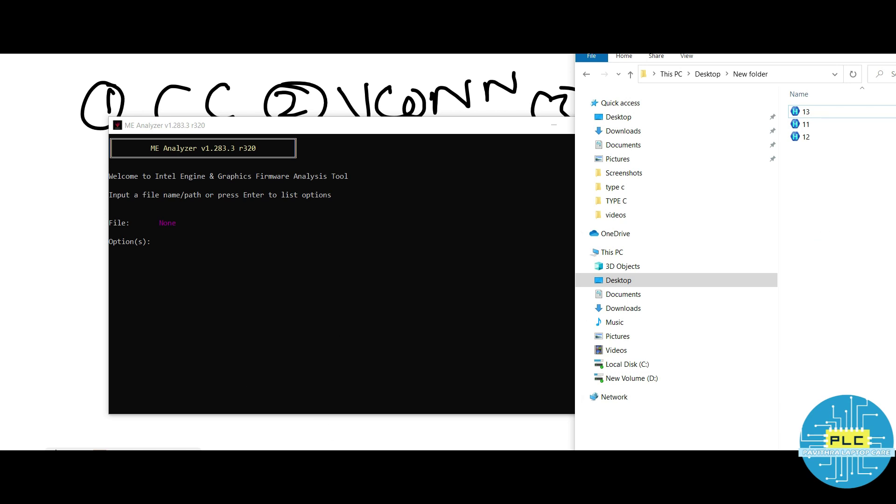
click(792, 111)
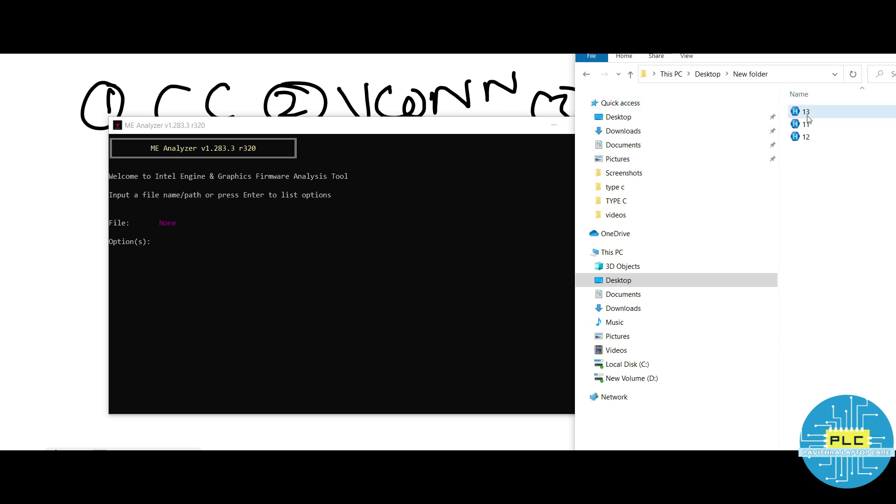
drag(844, 110, 415, 270)
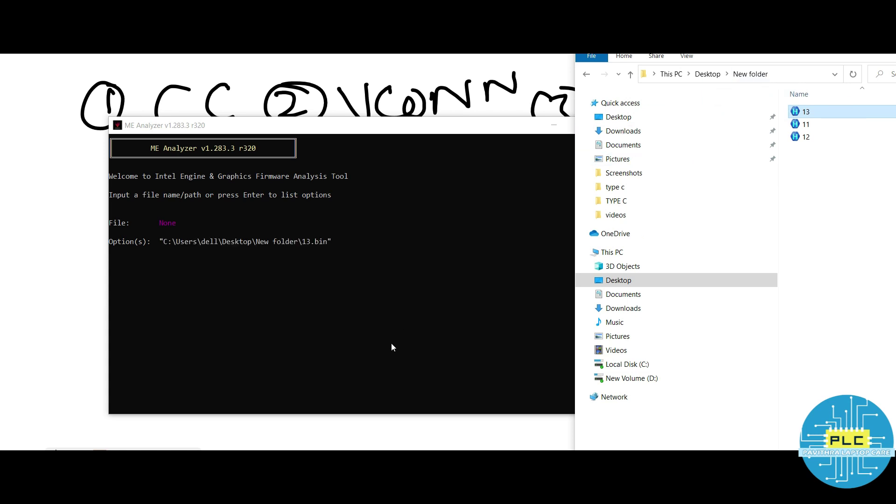
click(455, 254)
key(Return)
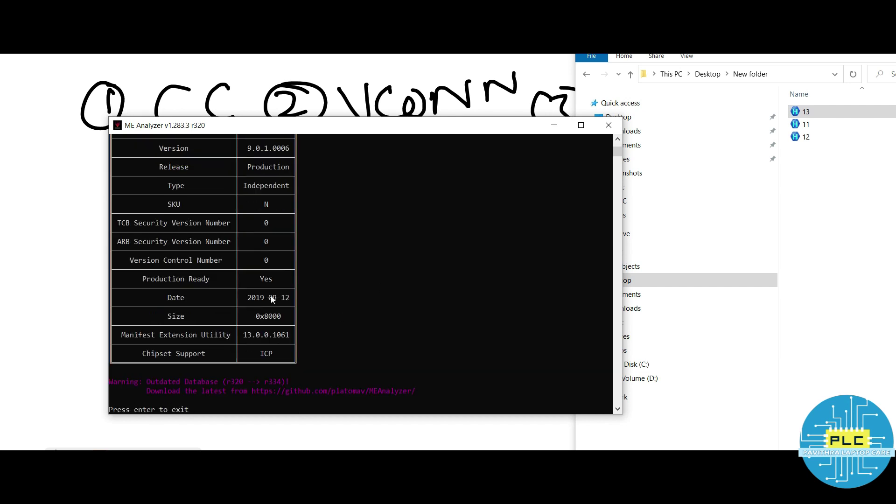
- Examine the Power Management Controller, Platform Controller Hub Configuration and USB Type C Physical sections of the 13.bin report, highlighting the USB Type C Physical heading
scroll(278, 292, up, 15)
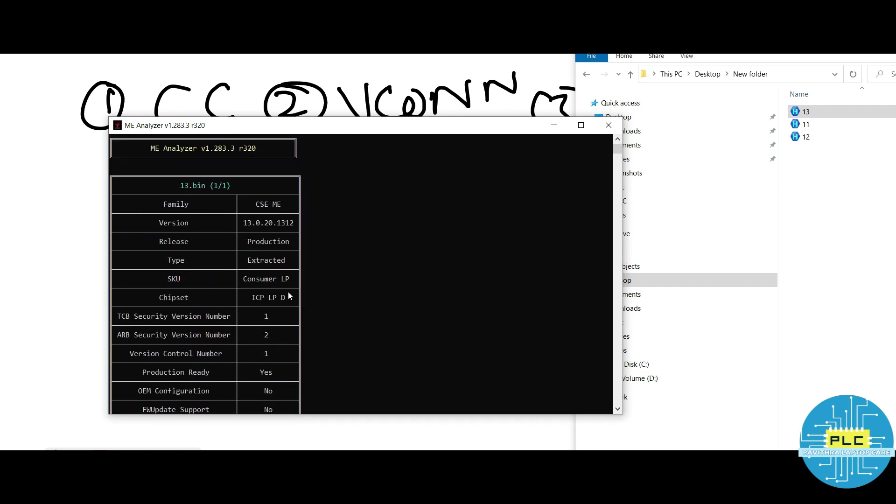
scroll(235, 213, down, 7)
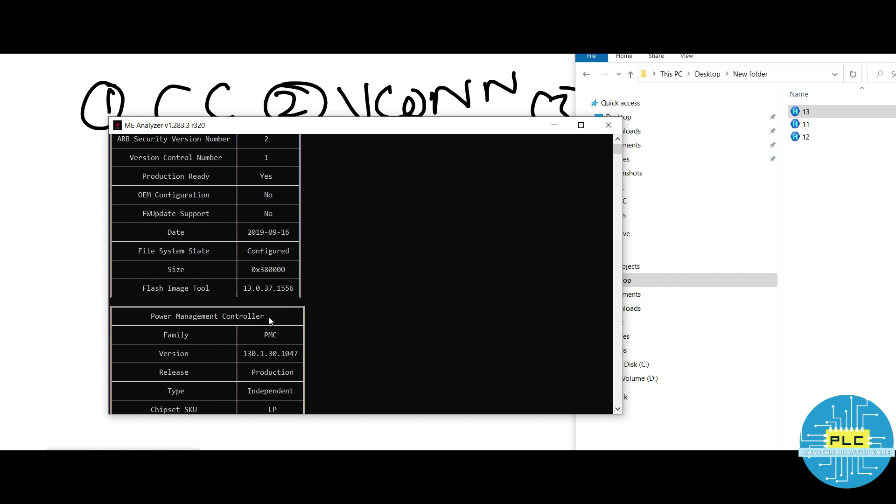
scroll(235, 298, down, 9)
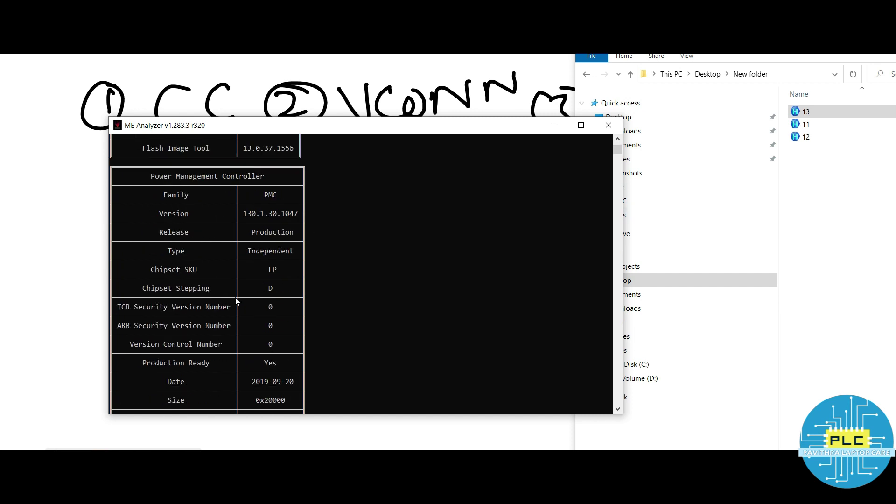
scroll(248, 309, down, 1)
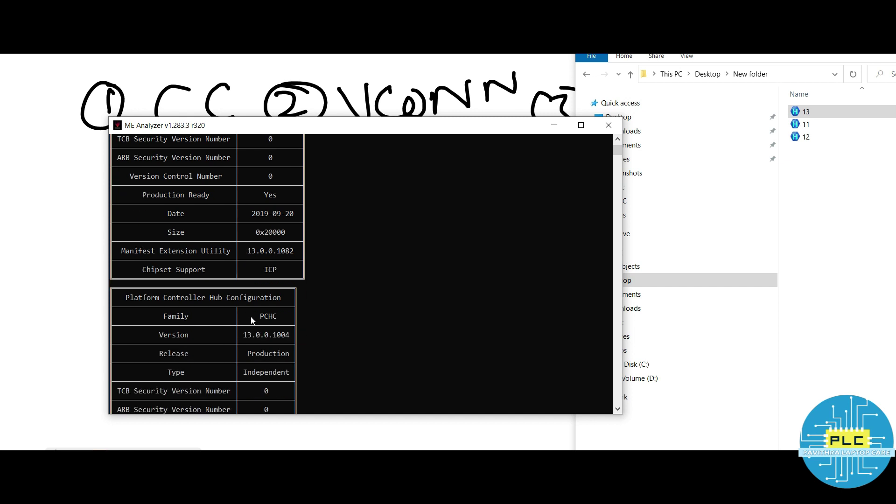
click(128, 303)
scroll(247, 311, down, 5)
scroll(245, 285, up, 2)
scroll(275, 293, down, 6)
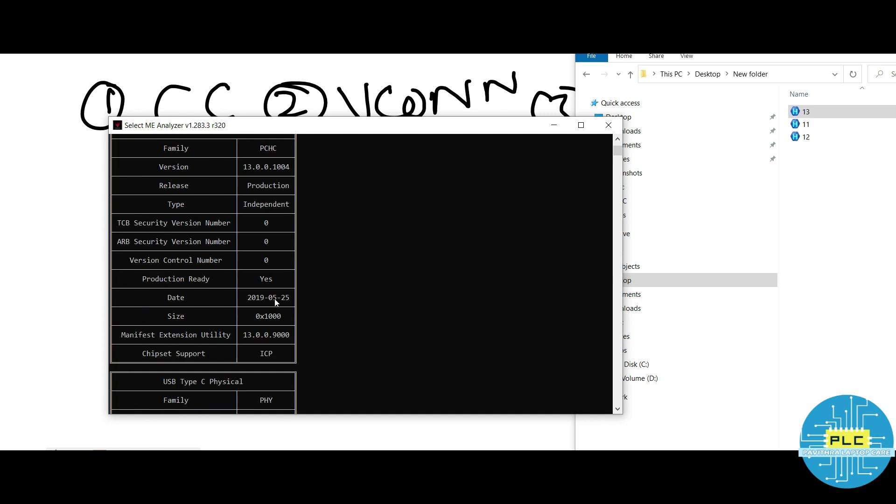
click(257, 317)
click(153, 298)
drag(154, 300, 249, 297)
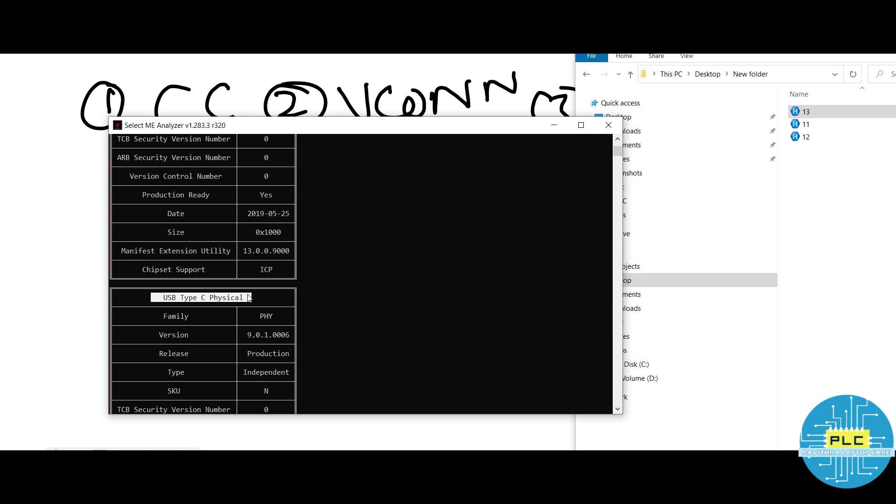
scroll(187, 301, up, 3)
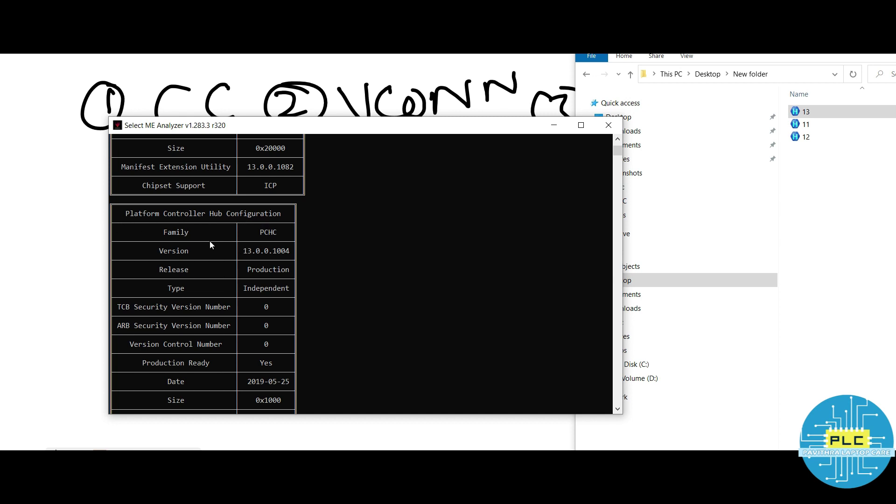
- Review the 13.bin report's Platform Controller Hub Configuration and USB Type C Physical sections, and close the ME Analyzer and New folder windows
scroll(210, 244, down, 7)
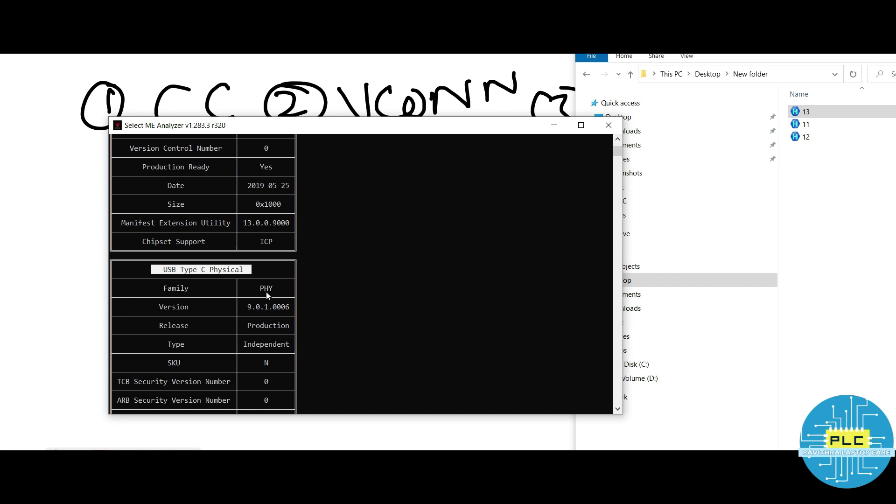
scroll(236, 318, down, 1)
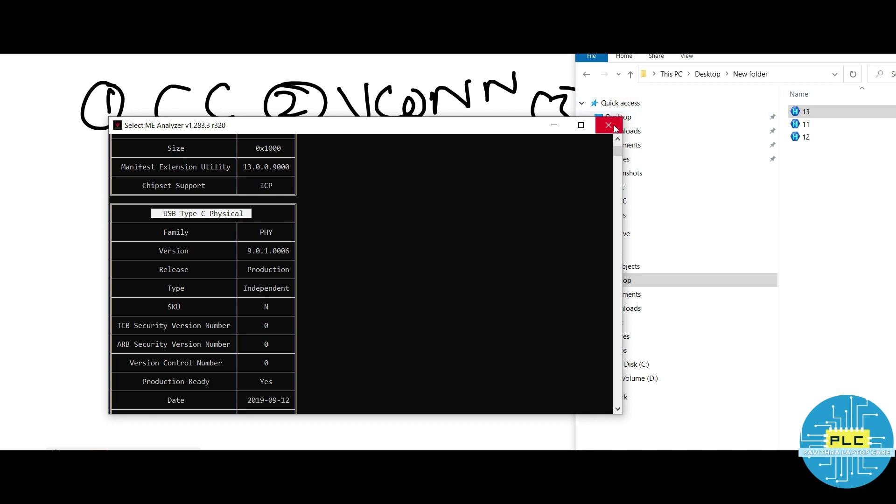
scroll(247, 301, up, 6)
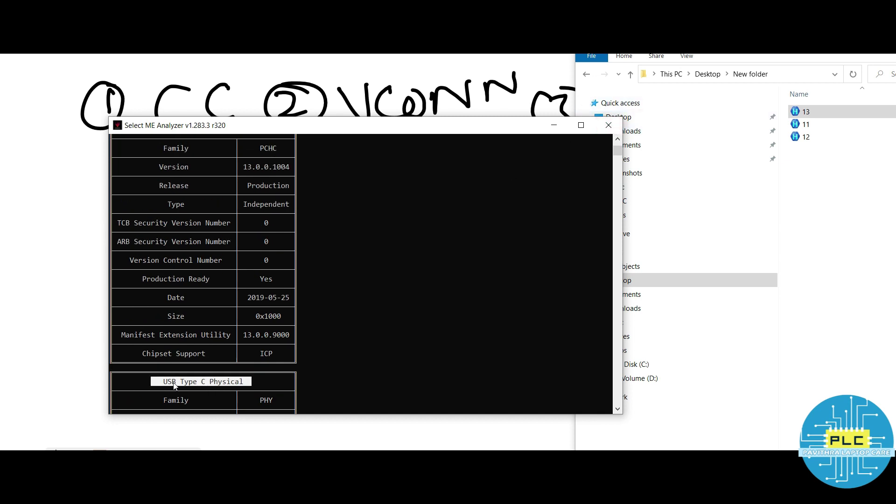
click(609, 125)
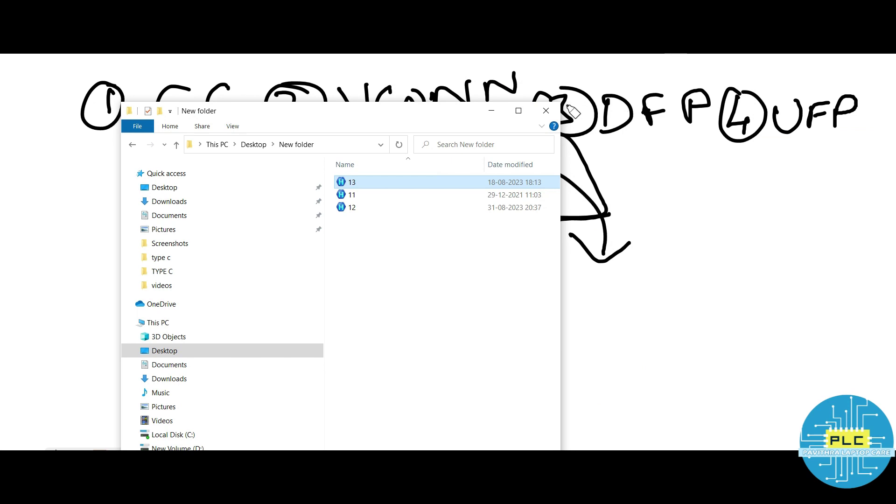
click(550, 111)
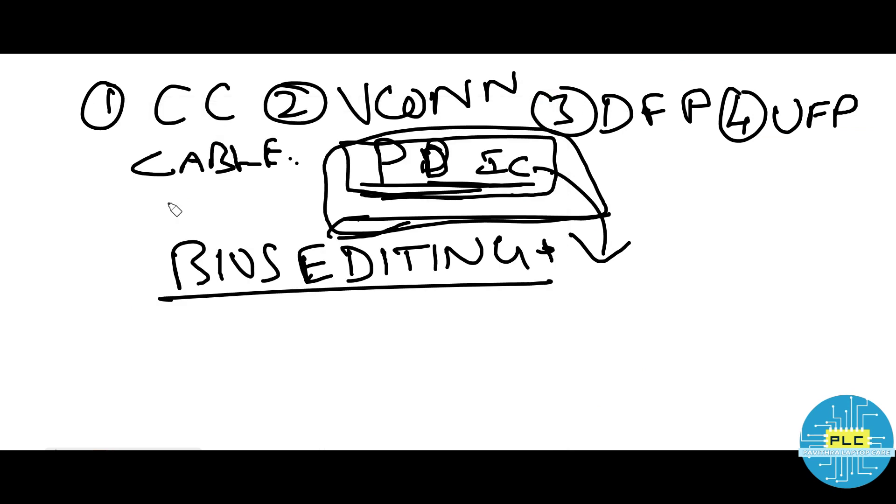
- Handwrite and underline PHYSICAL LAYER below BIOS EDITING, and write PHY in large letters beside it
mouse_move(199, 358)
mouse_down()
mouse_move(193, 335)
mouse_move(230, 343)
mouse_move(270, 316)
mouse_move(274, 330)
mouse_move(315, 310)
mouse_move(364, 332)
mouse_move(396, 306)
mouse_move(462, 330)
mouse_move(504, 307)
mouse_move(532, 306)
mouse_move(541, 323)
mouse_move(569, 304)
mouse_move(594, 316)
mouse_move(588, 303)
mouse_move(622, 307)
mouse_up()
mouse_move(206, 391)
mouse_down()
mouse_move(557, 346)
mouse_move(596, 332)
mouse_up()
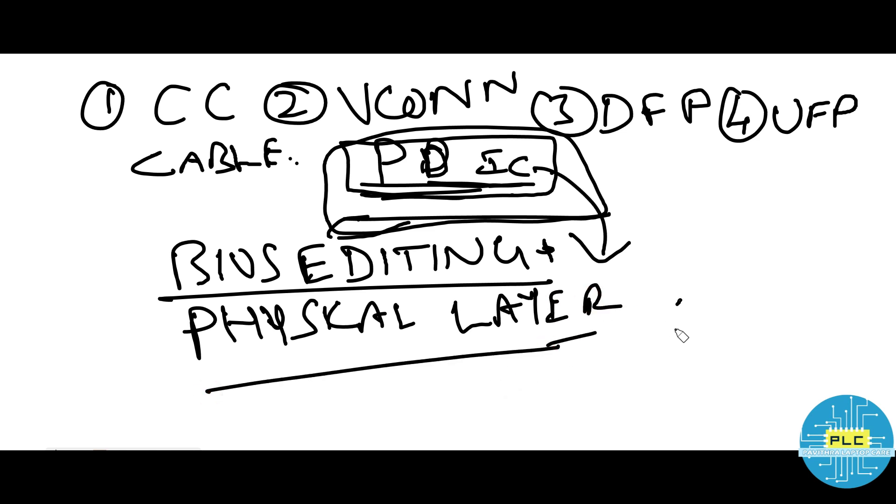
drag(678, 302, 690, 322)
drag(752, 295, 761, 329)
drag(751, 318, 780, 293)
drag(812, 301, 827, 308)
drag(833, 280, 830, 343)
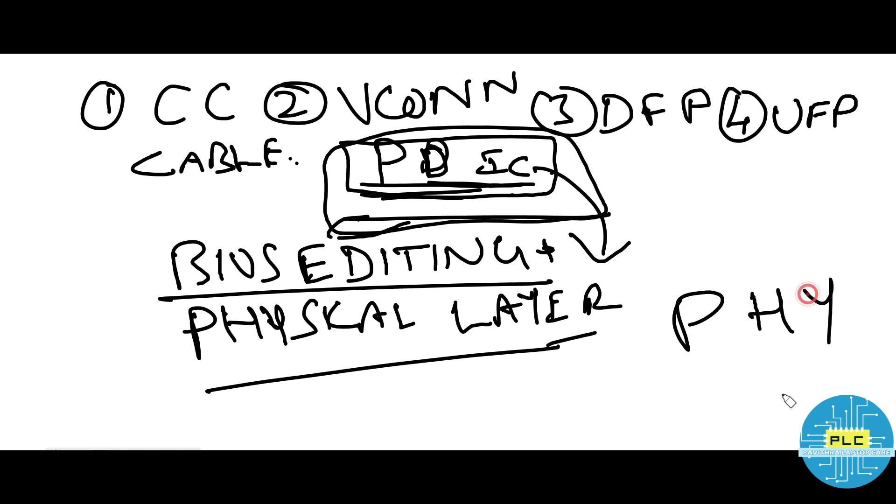
- Draw a box around PHY, underline it with several strokes, and connect it by a line to PHYSICAL LAYER
drag(660, 393, 894, 331)
drag(714, 385, 890, 344)
drag(733, 395, 882, 356)
drag(778, 388, 863, 371)
mouse_move(647, 303)
mouse_down()
mouse_move(696, 400)
mouse_move(760, 363)
mouse_move(802, 244)
mouse_move(889, 347)
mouse_up()
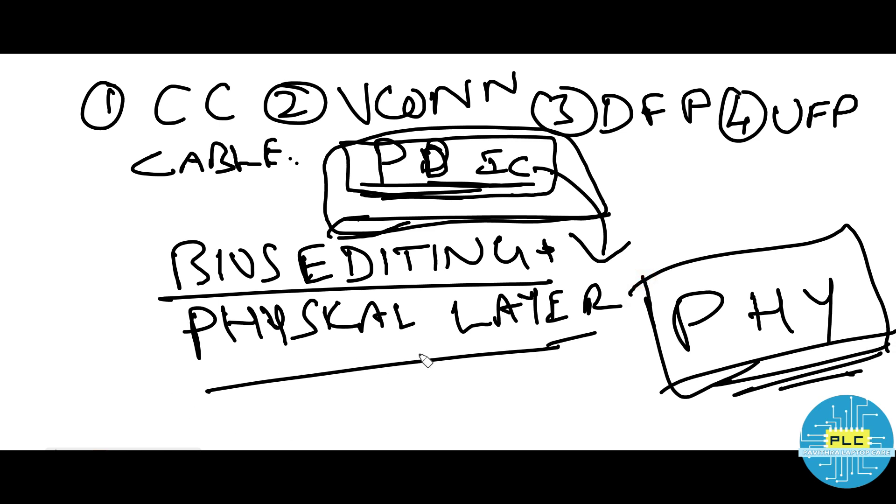
drag(535, 350, 526, 346)
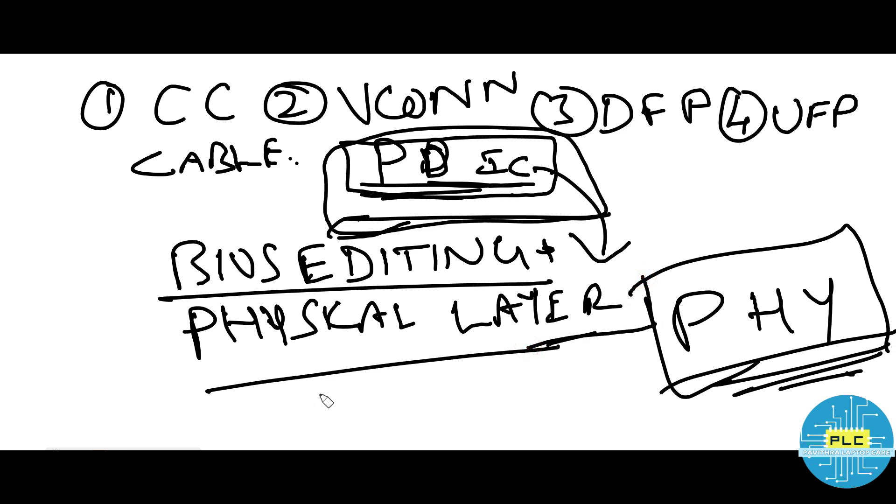